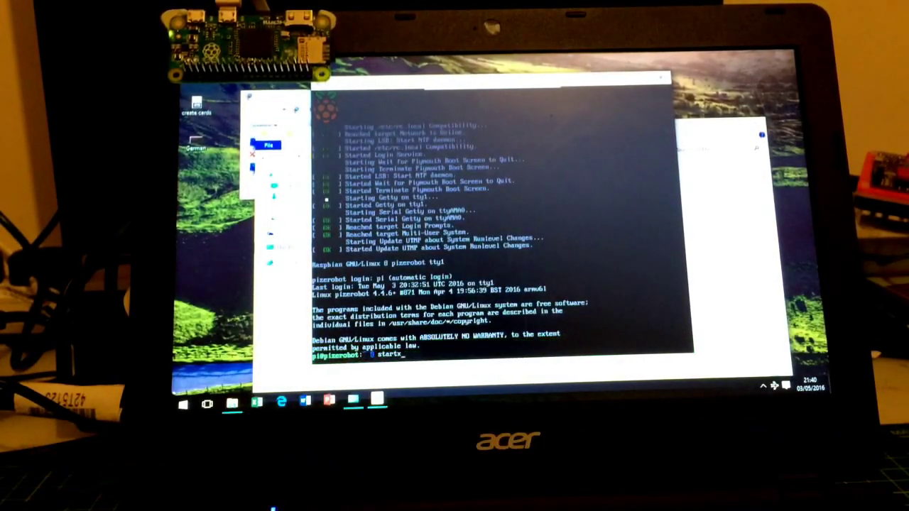
Step: Run startx to load the Raspbian graphical desktop in RealVNC Viewer
{"action": "key", "text": "Return"}
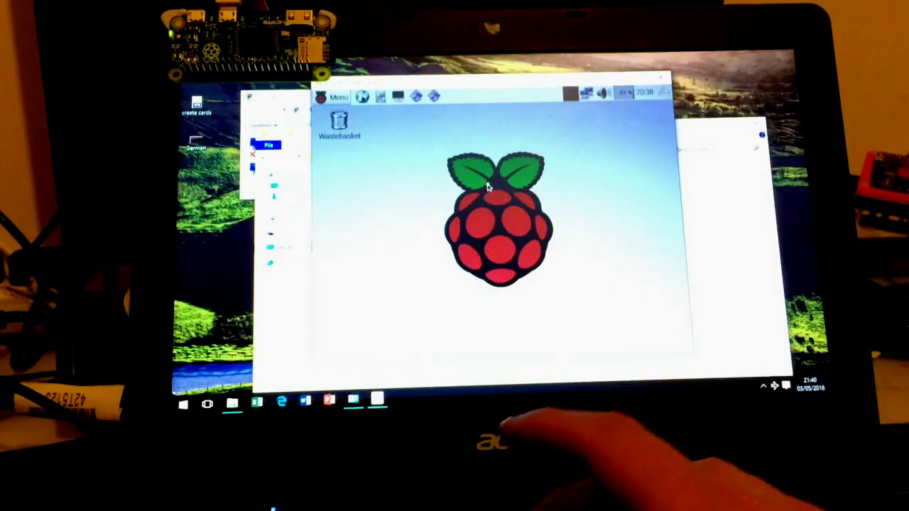
Step: Launch Minecraft Pi from the Games menu and load the existing creative world
{"action": "right_click", "coordinate": [429, 83]}
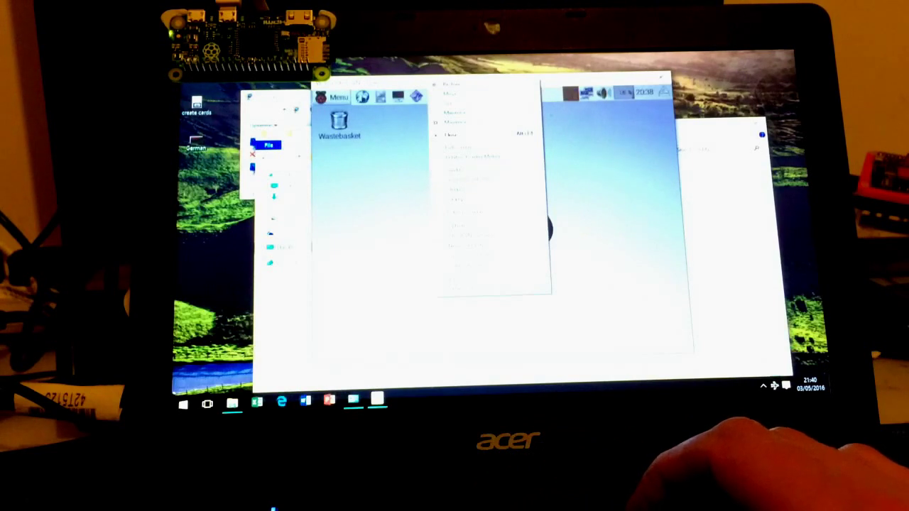
{"action": "left_click", "coordinate": [479, 157]}
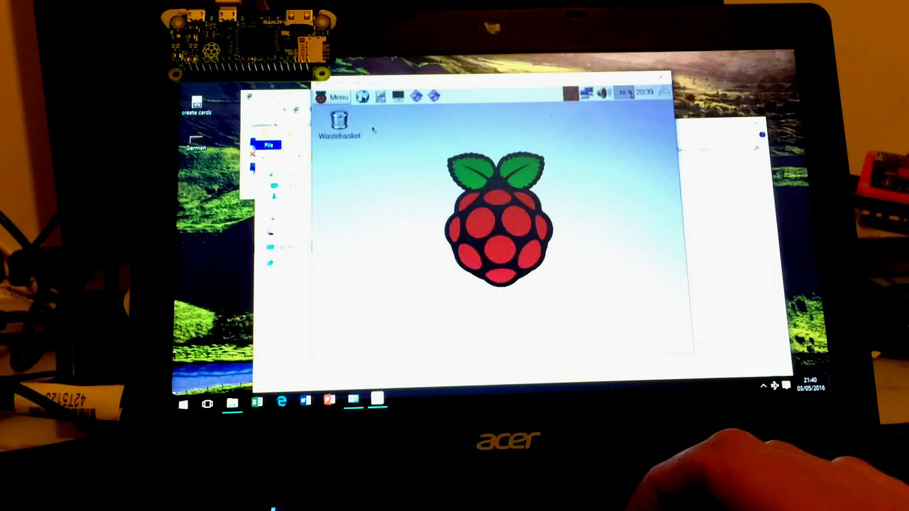
{"action": "left_click", "coordinate": [340, 98]}
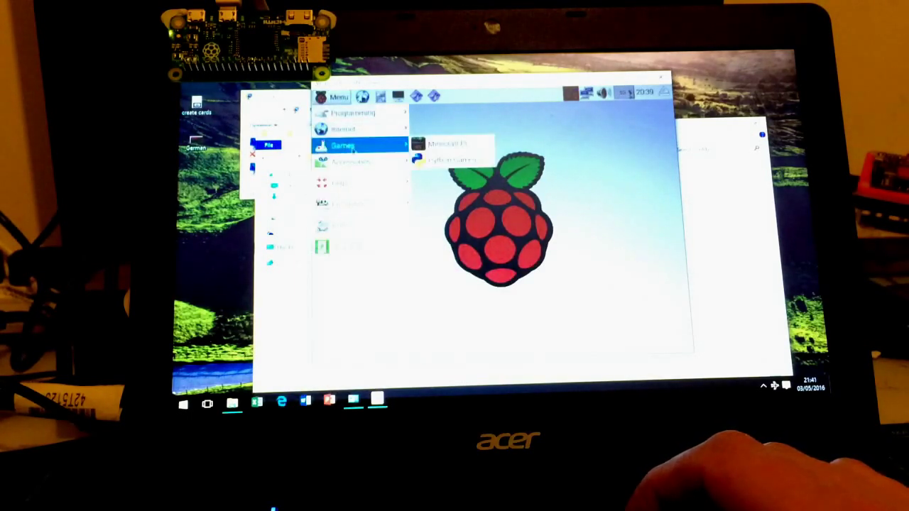
{"action": "left_click", "coordinate": [426, 146]}
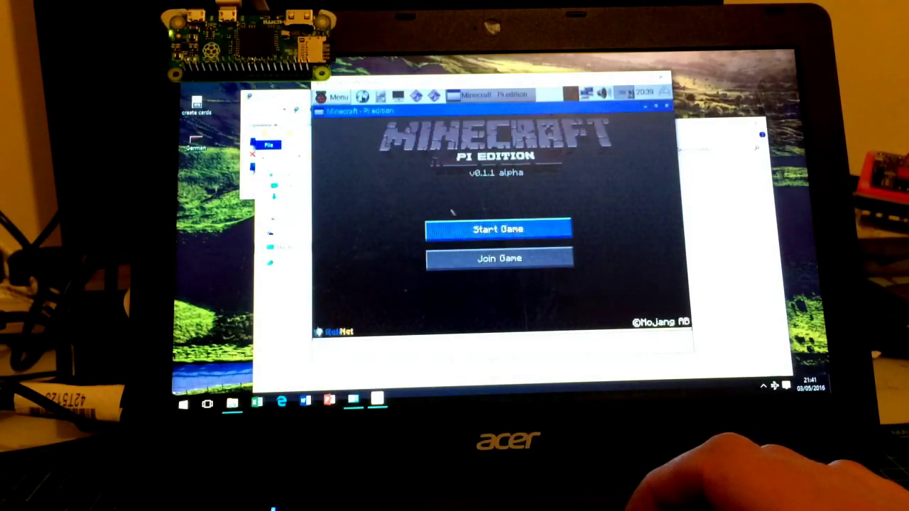
{"action": "left_click", "coordinate": [468, 230]}
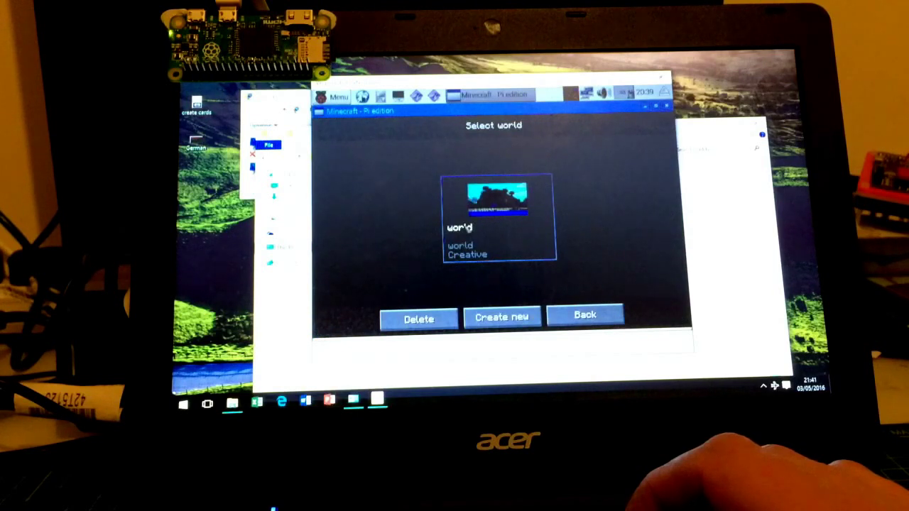
{"action": "left_click", "coordinate": [469, 228]}
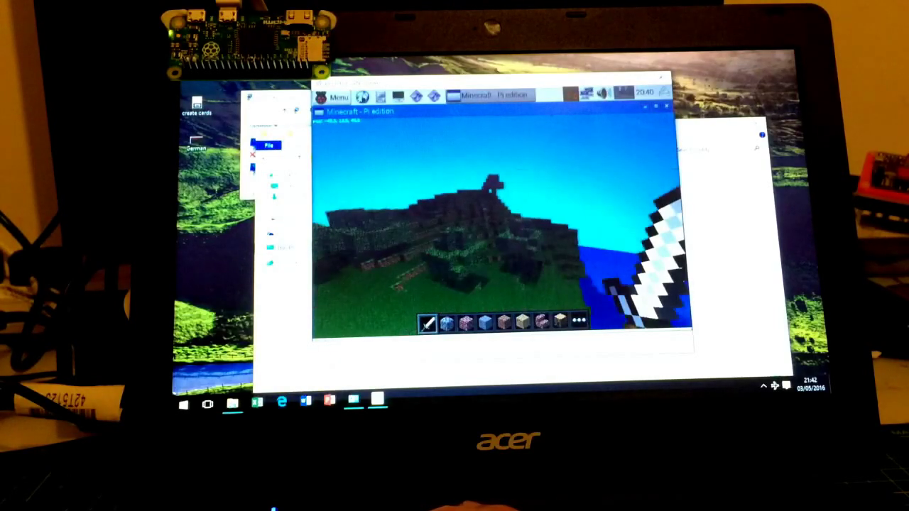
Step: Pause Minecraft, open LXTerminal, minimize the game, and shrink the terminal window
{"action": "key", "text": "Escape"}
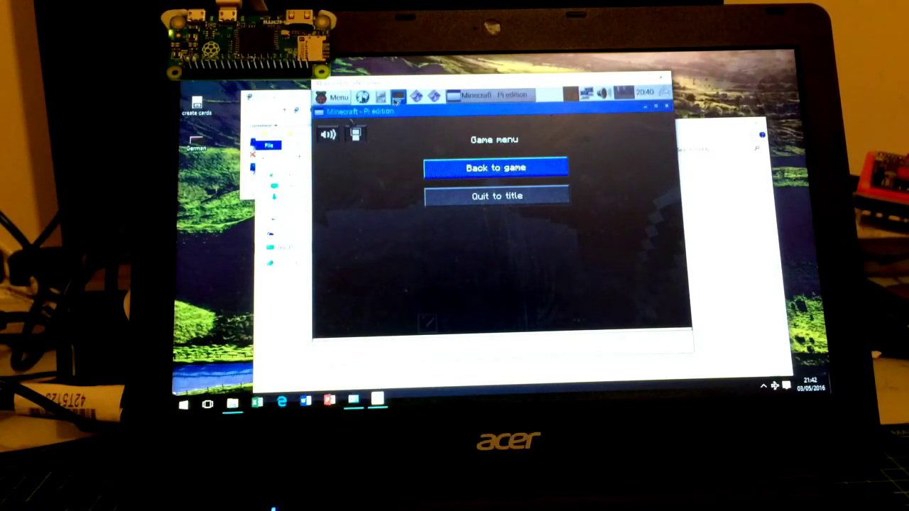
{"action": "left_click", "coordinate": [398, 97]}
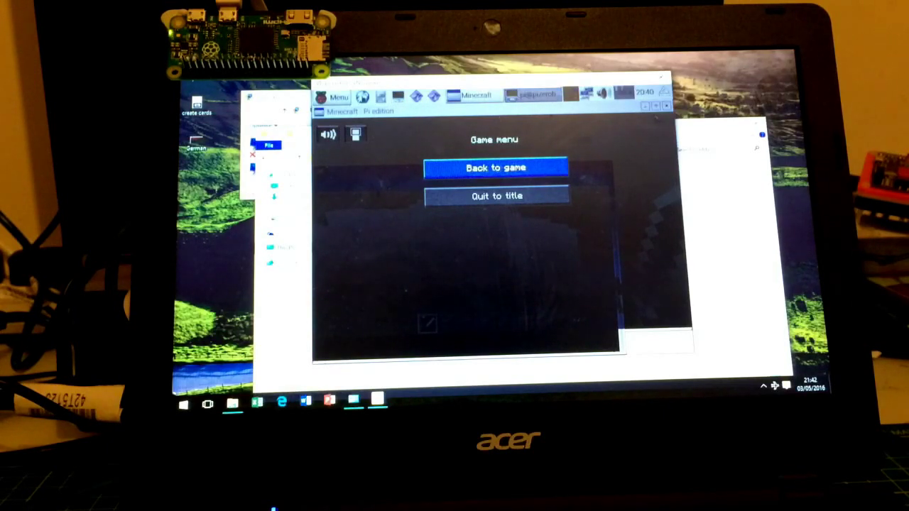
{"action": "left_click", "coordinate": [646, 107]}
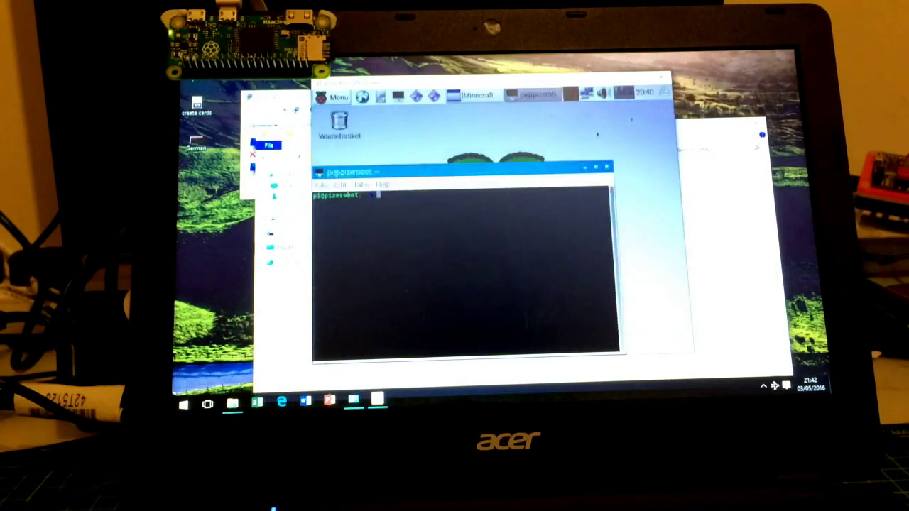
{"action": "left_click", "coordinate": [555, 164]}
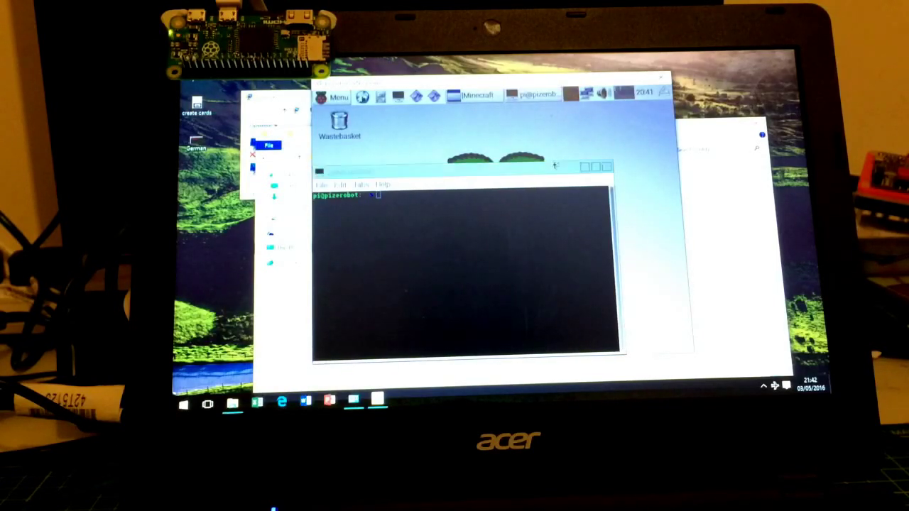
{"action": "left_click", "coordinate": [556, 166]}
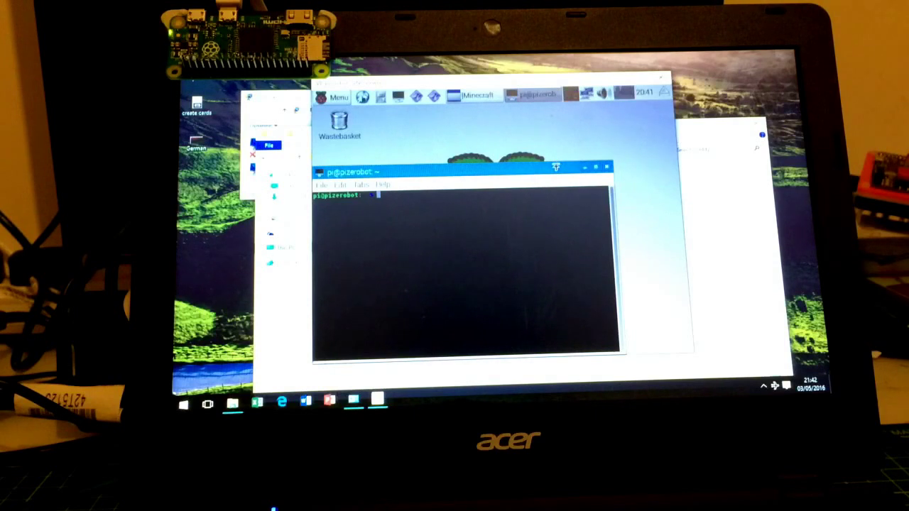
{"action": "left_click_drag", "start_coordinate": [556, 166], "coordinate": [574, 213]}
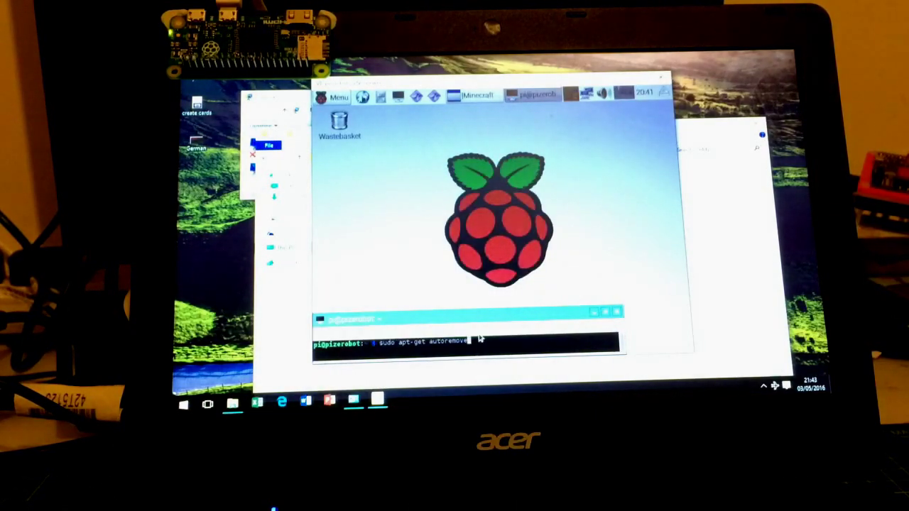
Step: Prepare 'python mineblocks.py' at the terminal prompt and bring Minecraft back into view
{"action": "key", "text": "Up"}
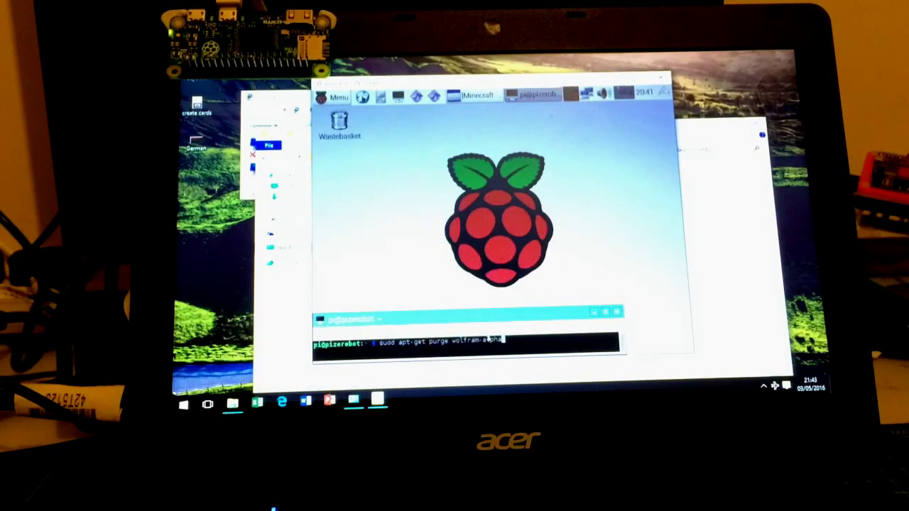
{"action": "key", "text": "Up"}
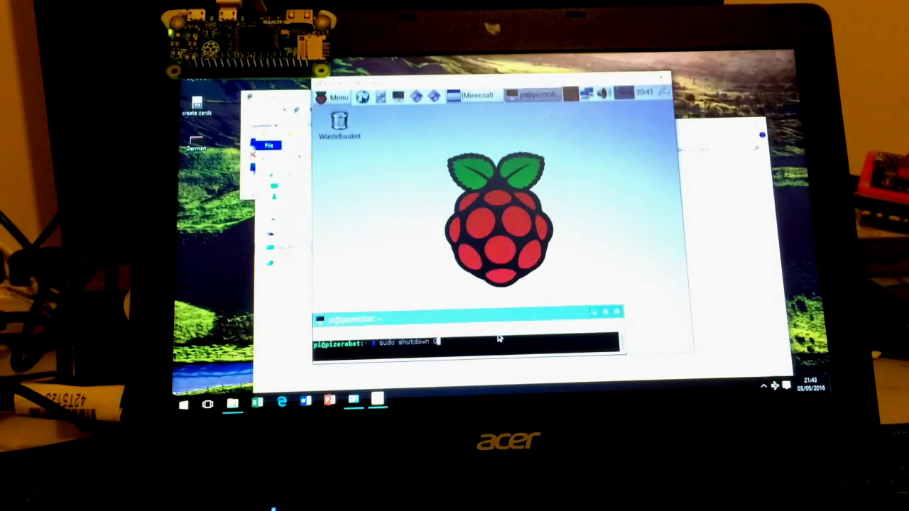
{"action": "key", "text": "Up"}
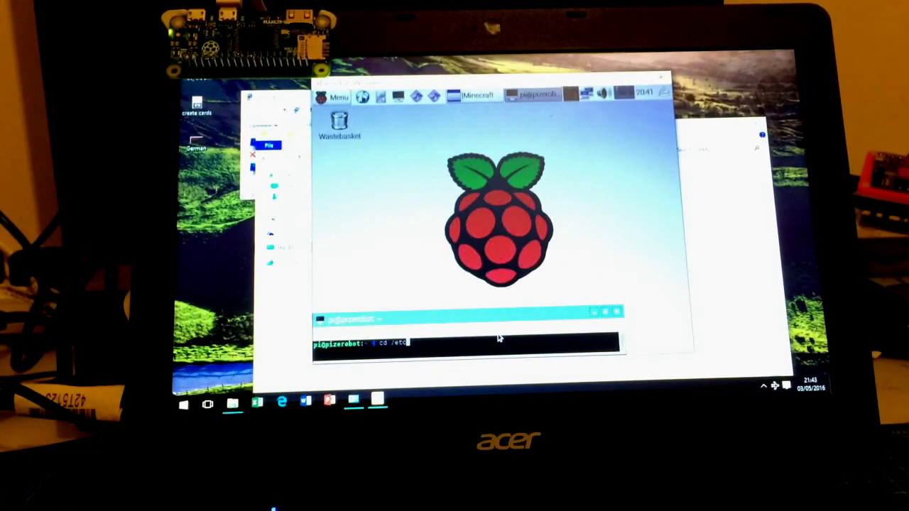
{"action": "key", "text": "ctrl+c"}
{"action": "type", "text": "pyth"}
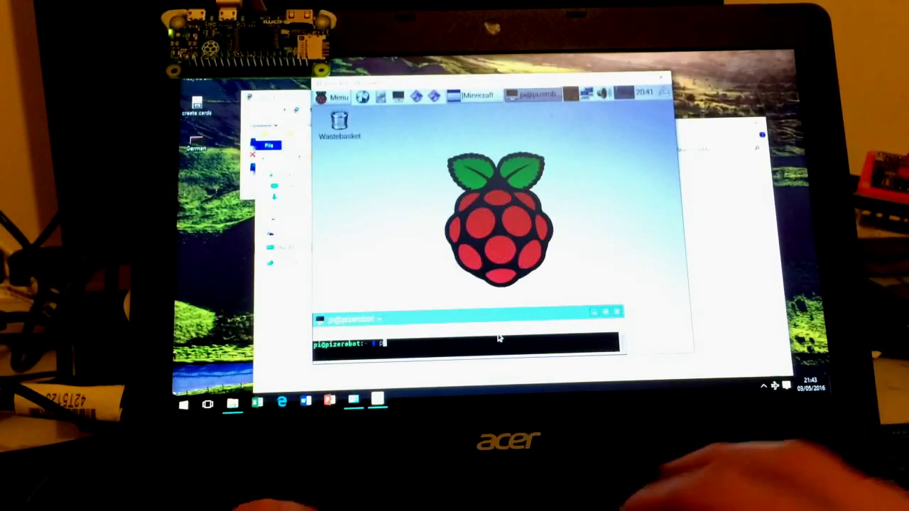
{"action": "key", "text": "BackSpace"}
{"action": "key", "text": "BackSpace"}
{"action": "key", "text": "BackSpace"}
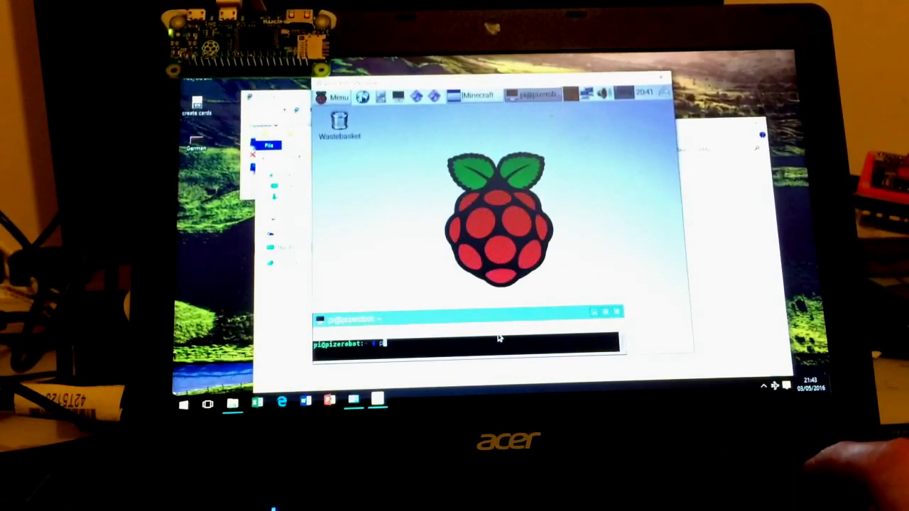
{"action": "type", "text": "ython "}
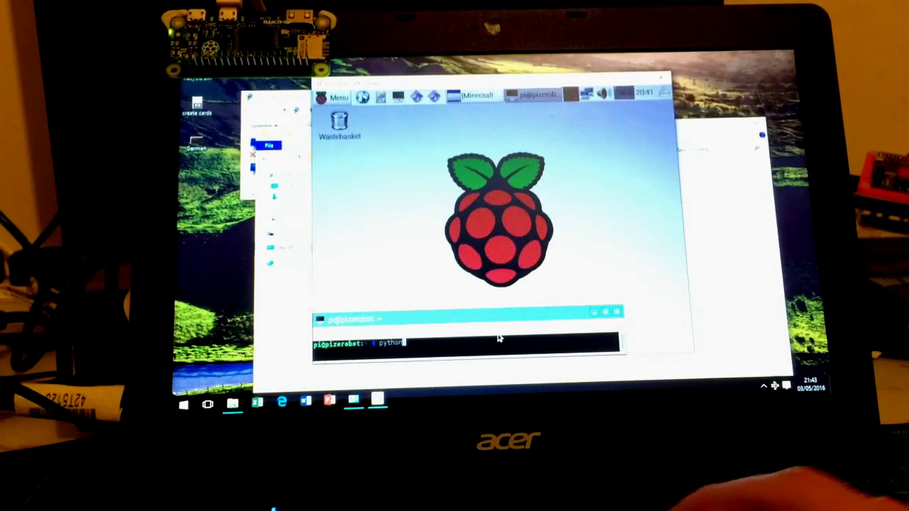
{"action": "type", "text": "mineblocks.py"}
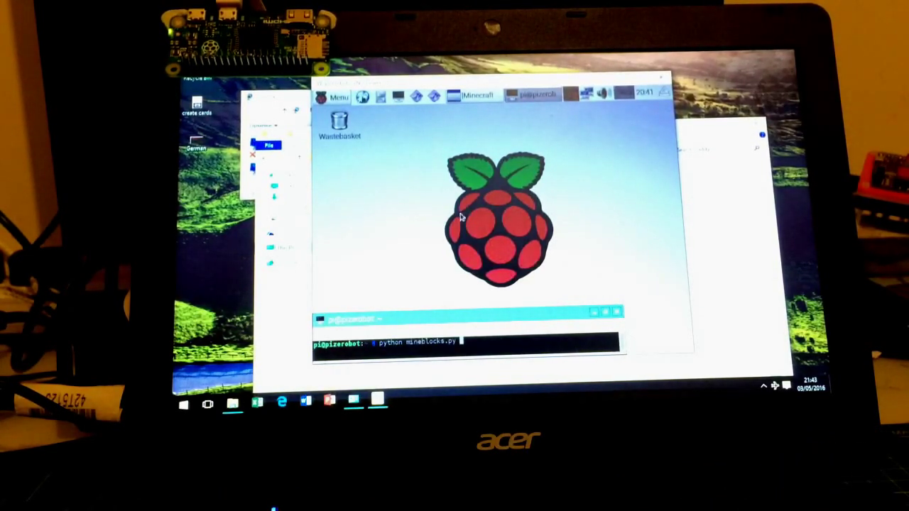
{"action": "left_click", "coordinate": [483, 94]}
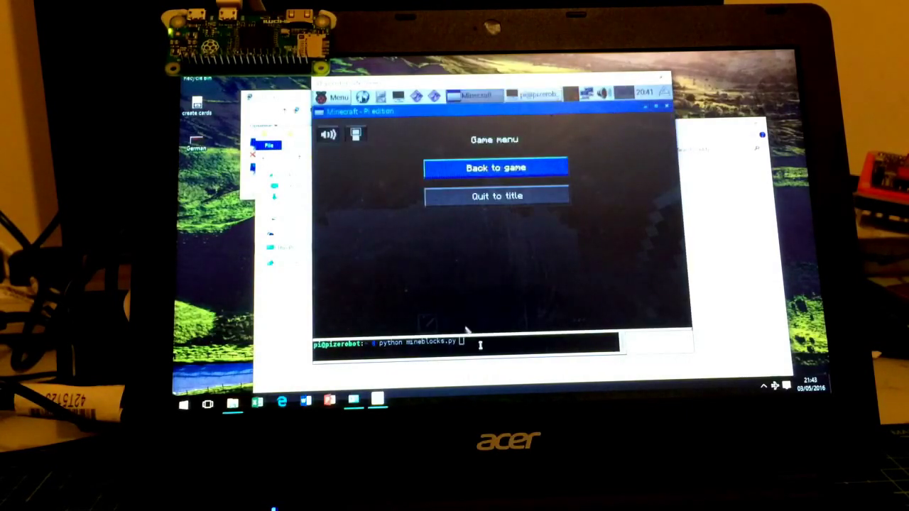
Step: Resume the game and run mineblocks.py from the terminal
{"action": "left_click", "coordinate": [473, 170]}
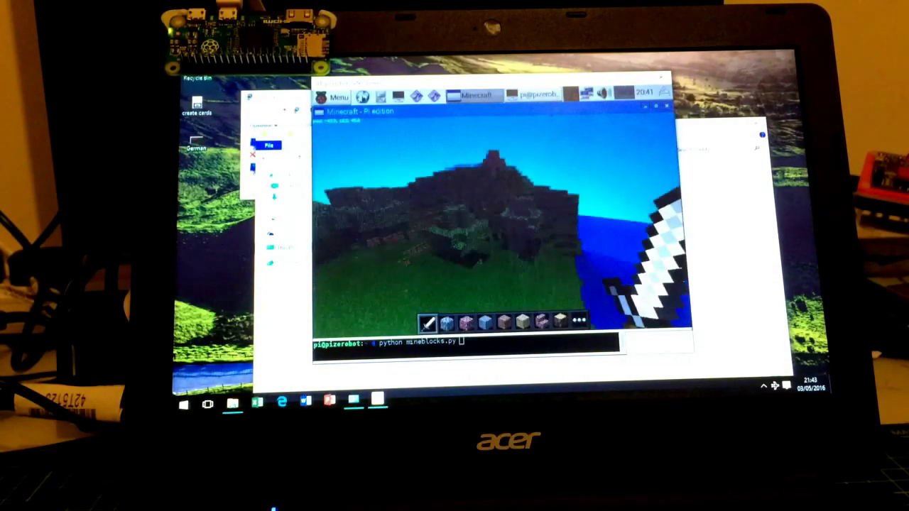
{"action": "key", "text": "s"}
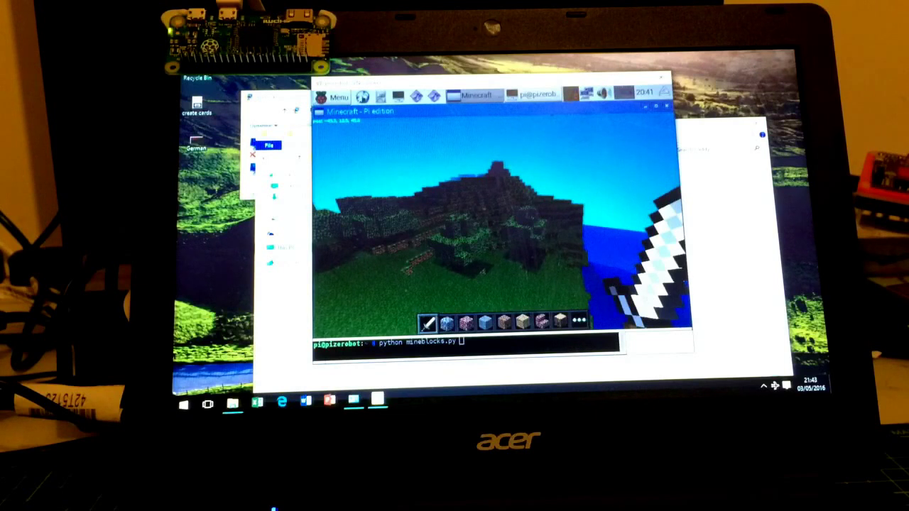
{"action": "left_click", "coordinate": [482, 341]}
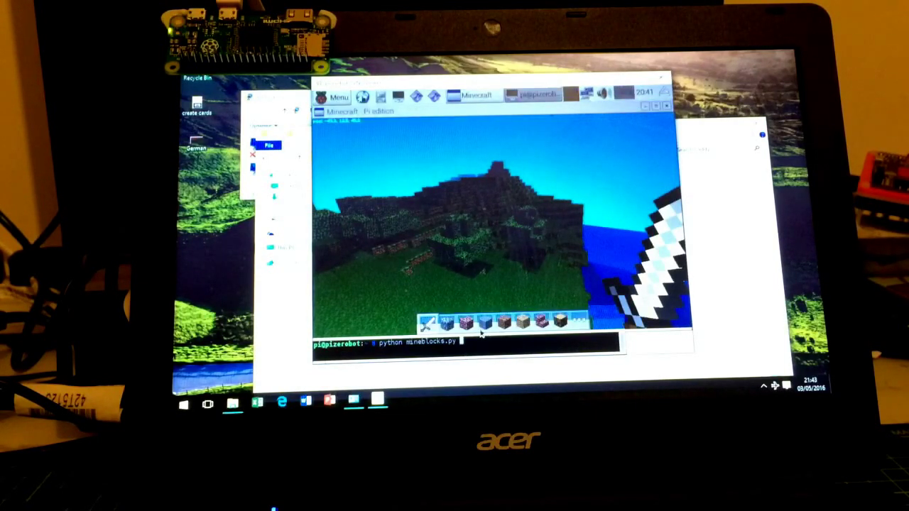
{"action": "key", "text": "Return"}
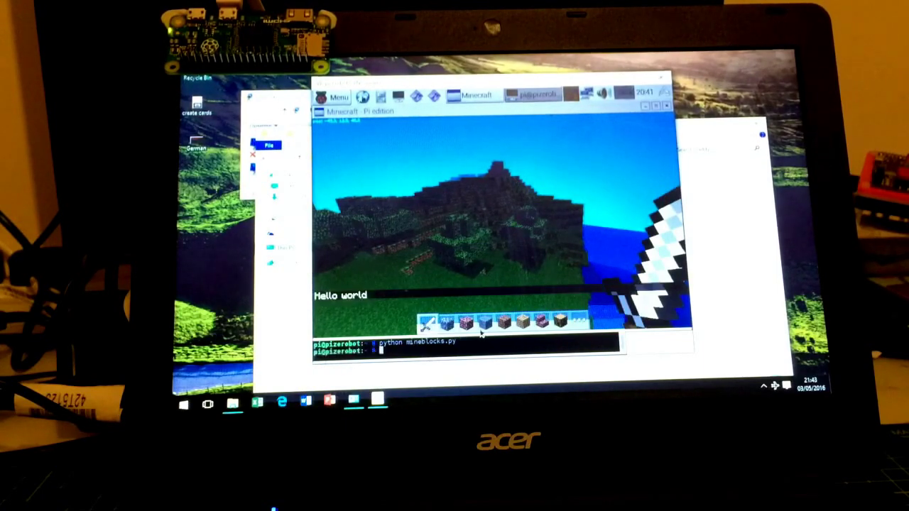
Step: Step back to view the stone cube, then recall the mineblocks.py command
{"action": "left_click", "coordinate": [497, 213]}
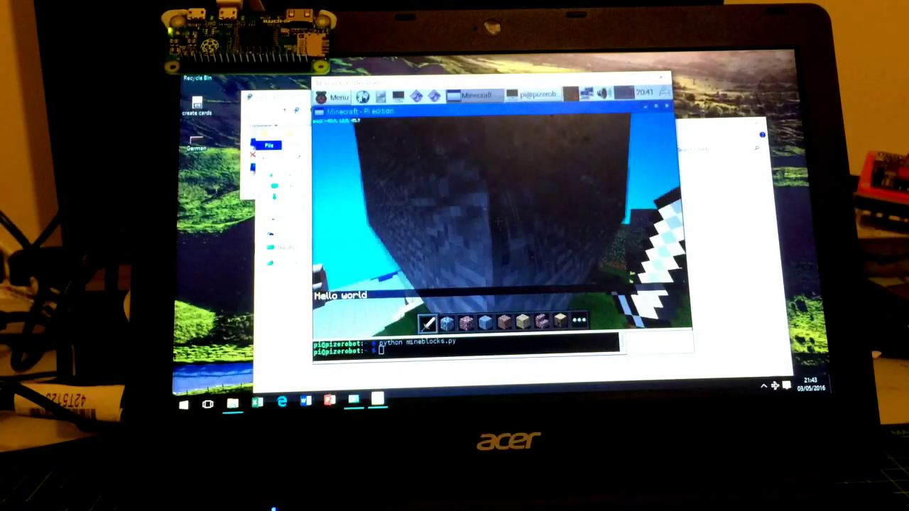
{"action": "key", "text": "s"}
{"action": "key", "text": "s"}
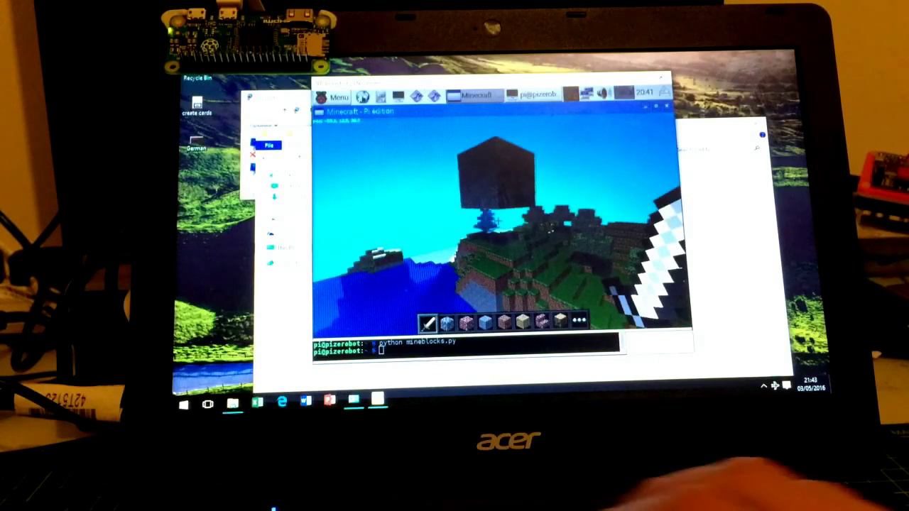
{"action": "left_click", "coordinate": [445, 349]}
{"action": "key", "text": "Up"}
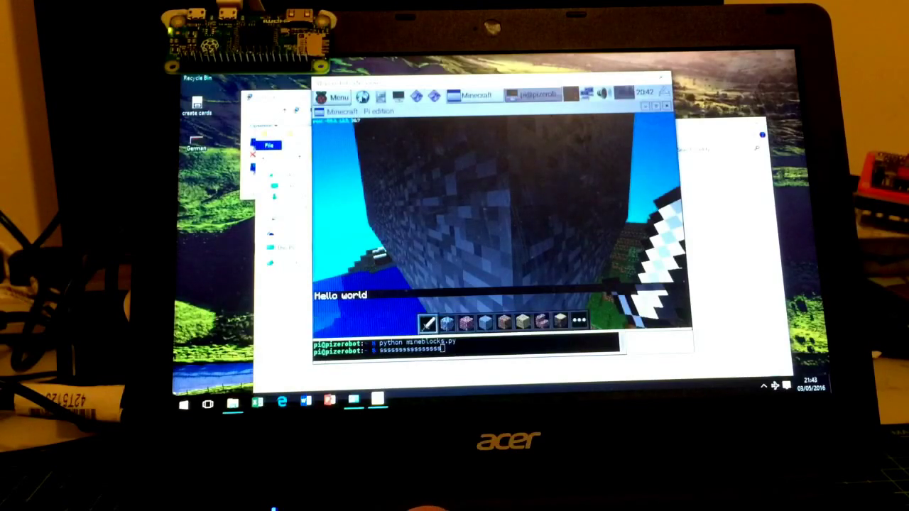
{"action": "key", "text": "s"}
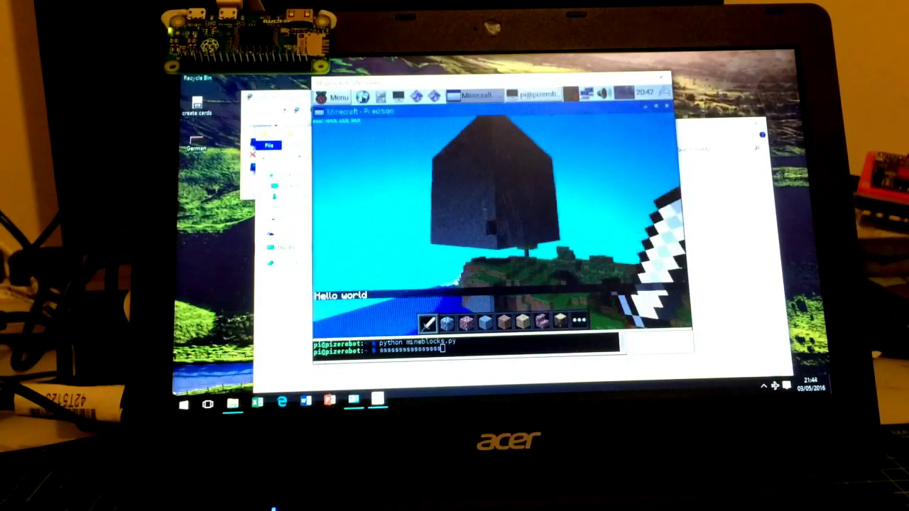
{"action": "key", "text": "w"}
{"action": "key", "text": "w"}
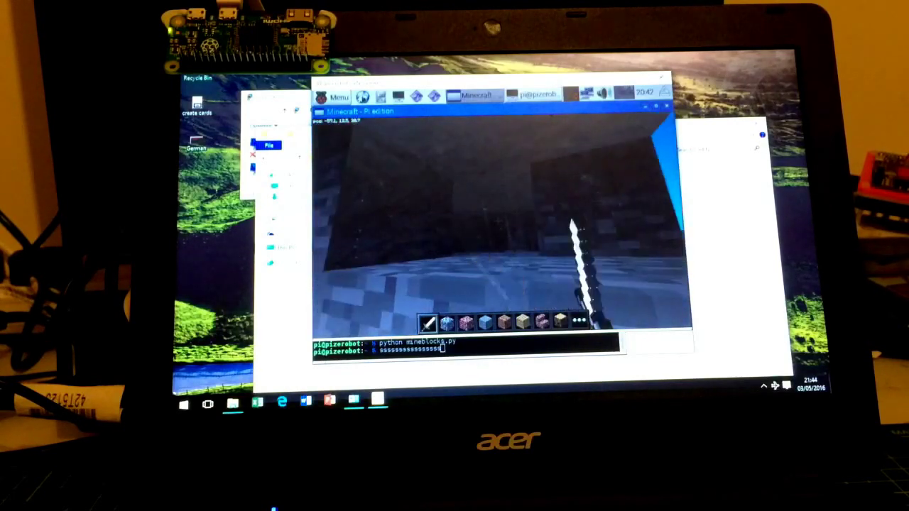
{"action": "left_click", "coordinate": [502, 224]}
{"action": "left_click", "coordinate": [498, 221]}
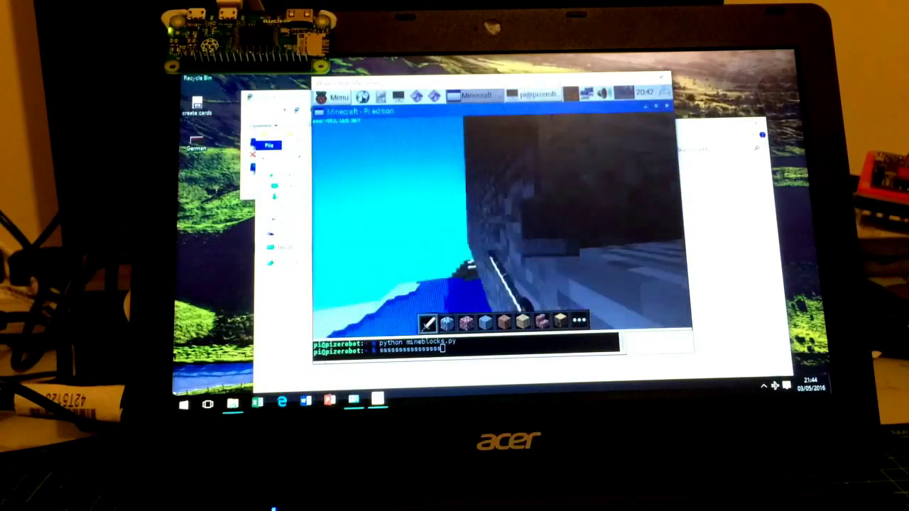